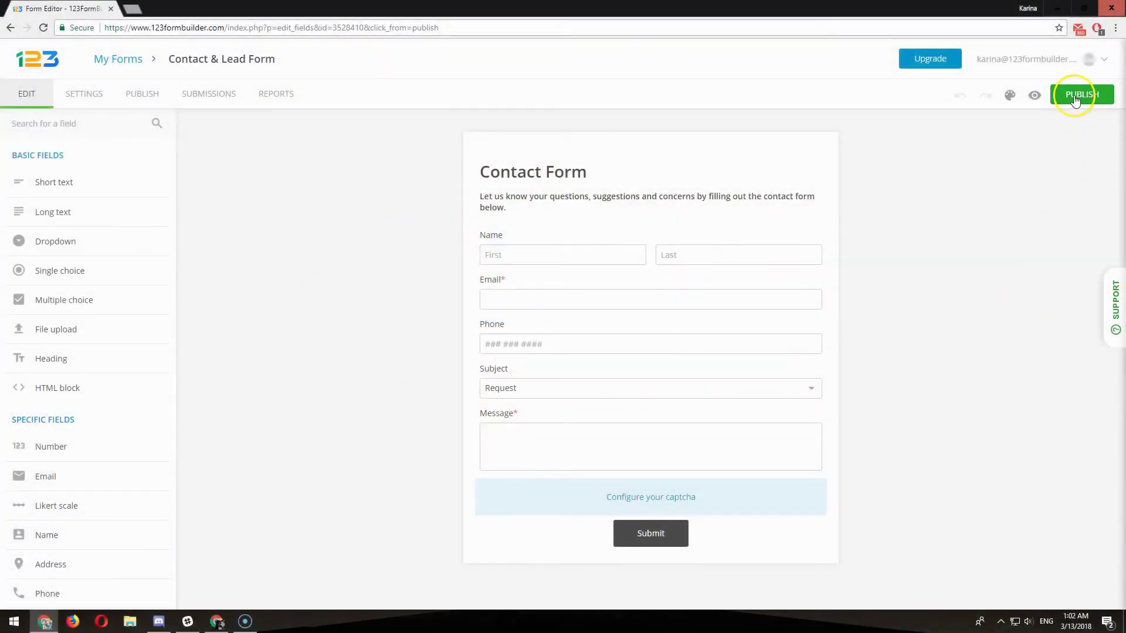
# Publish the Contact & Lead Form to Facebook by installing the 123FormBuilder app
pyautogui.click(1074, 98)
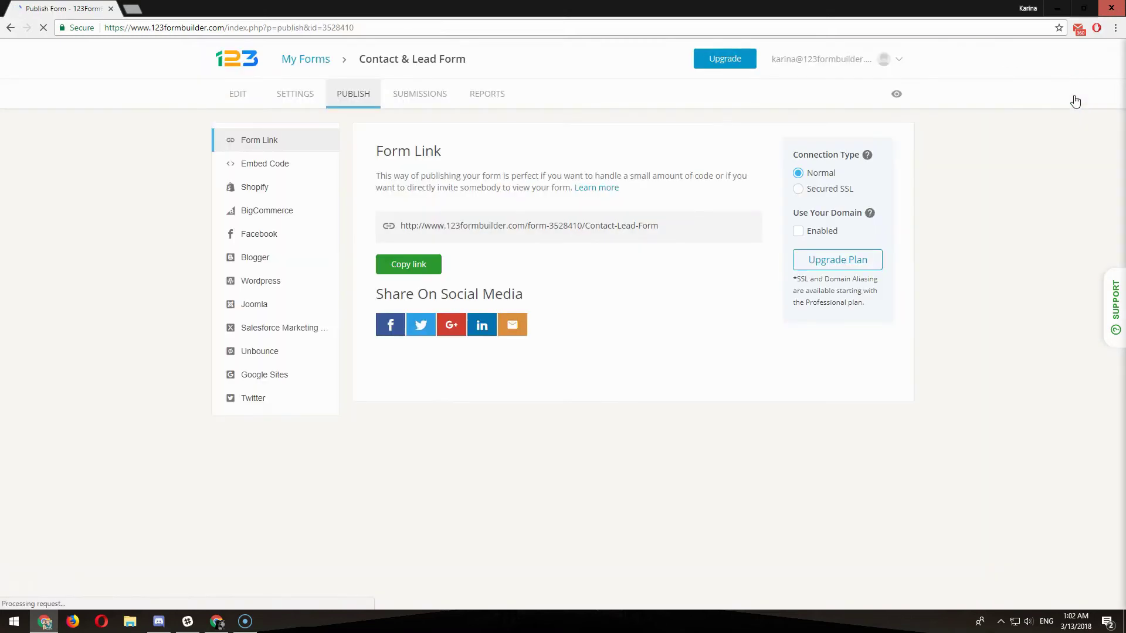
pyautogui.click(269, 238)
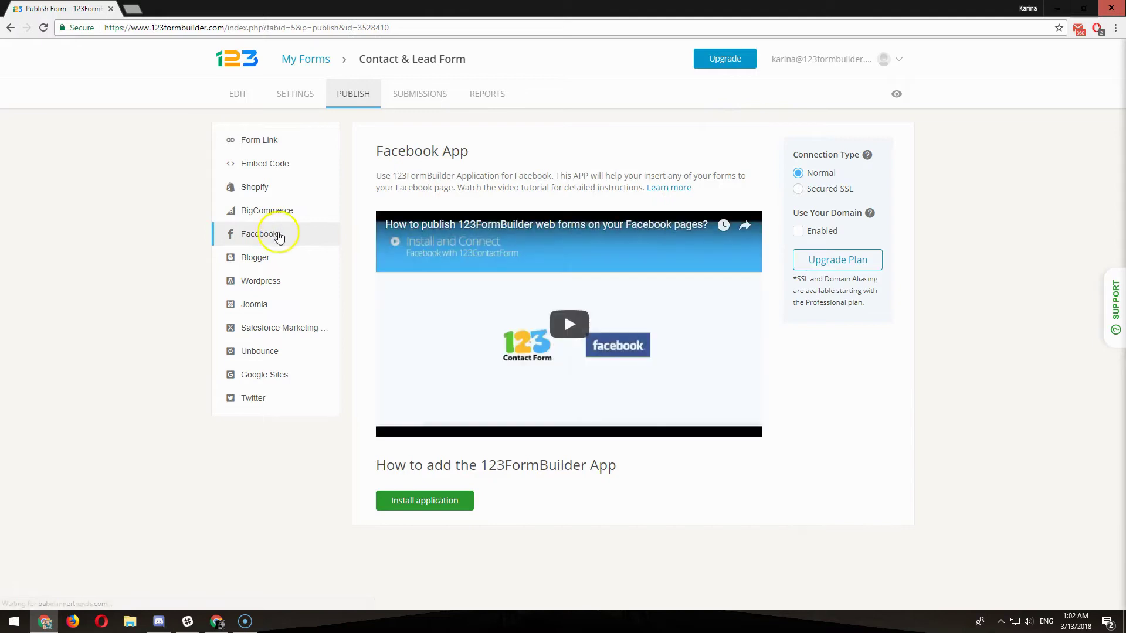
pyautogui.click(424, 501)
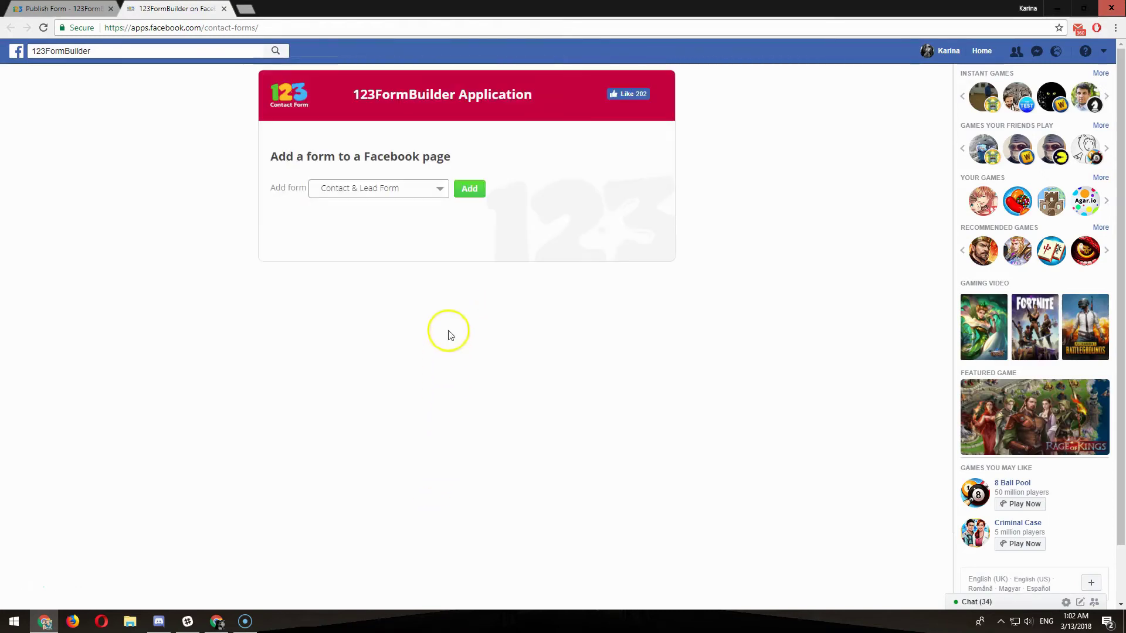
# Add Contact & Lead Form as a page tab on Test Page
pyautogui.click(443, 190)
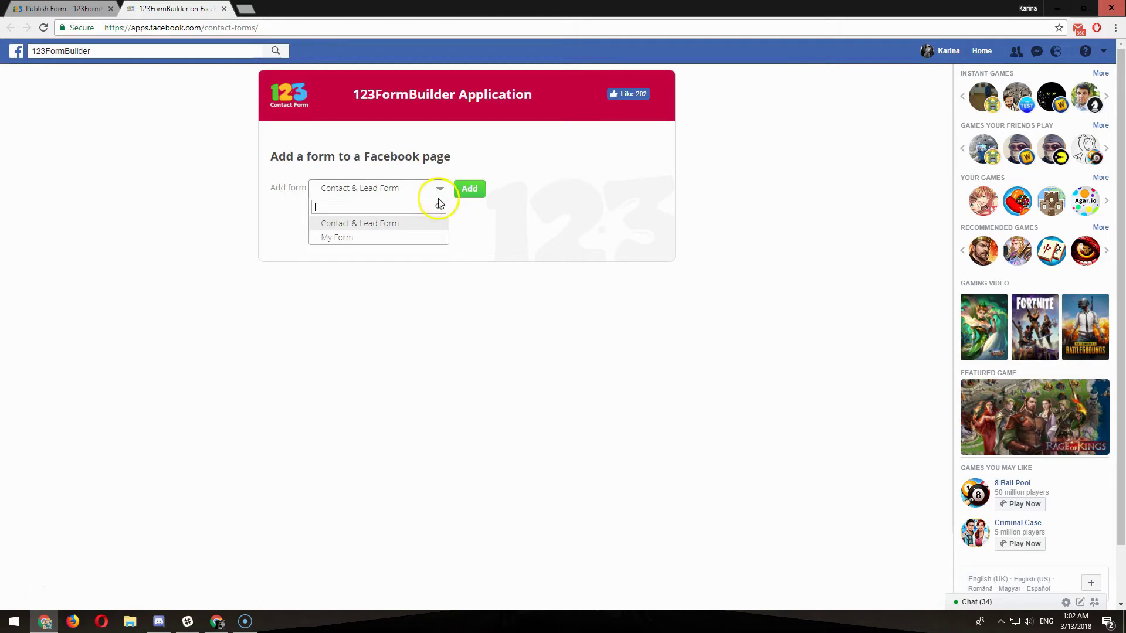
pyautogui.click(440, 191)
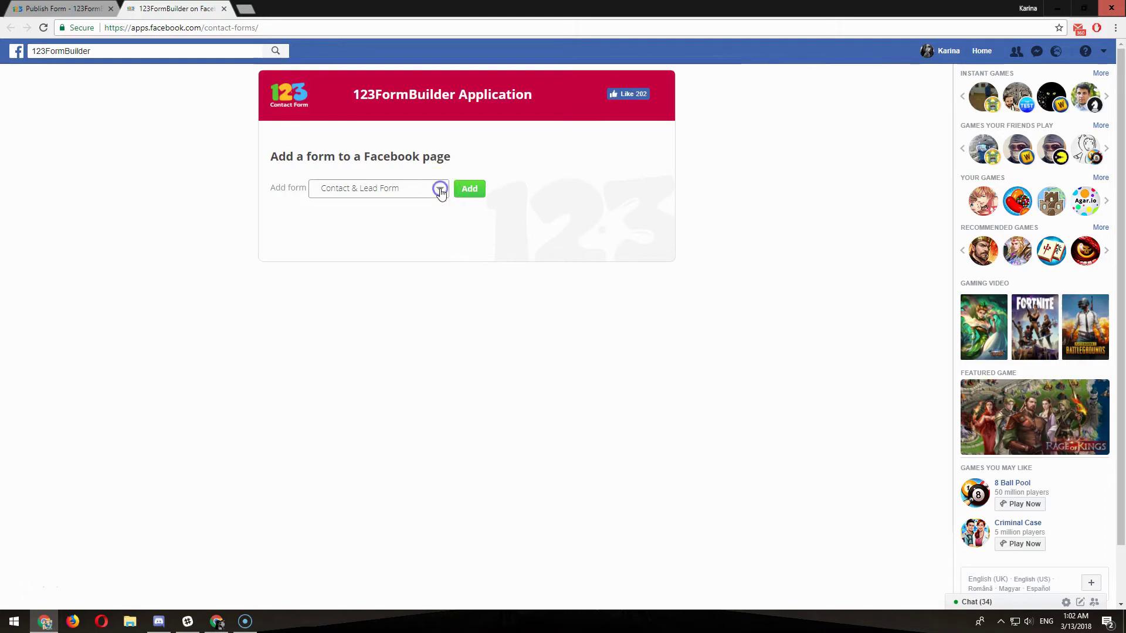
pyautogui.click(472, 191)
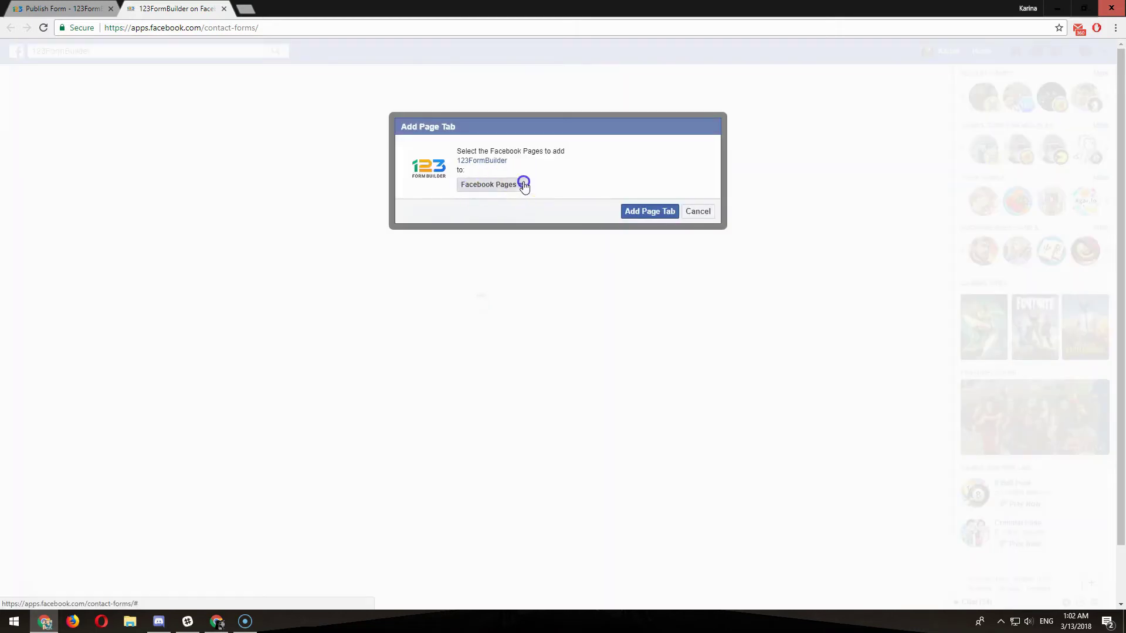
pyautogui.click(525, 186)
pyautogui.click(561, 193)
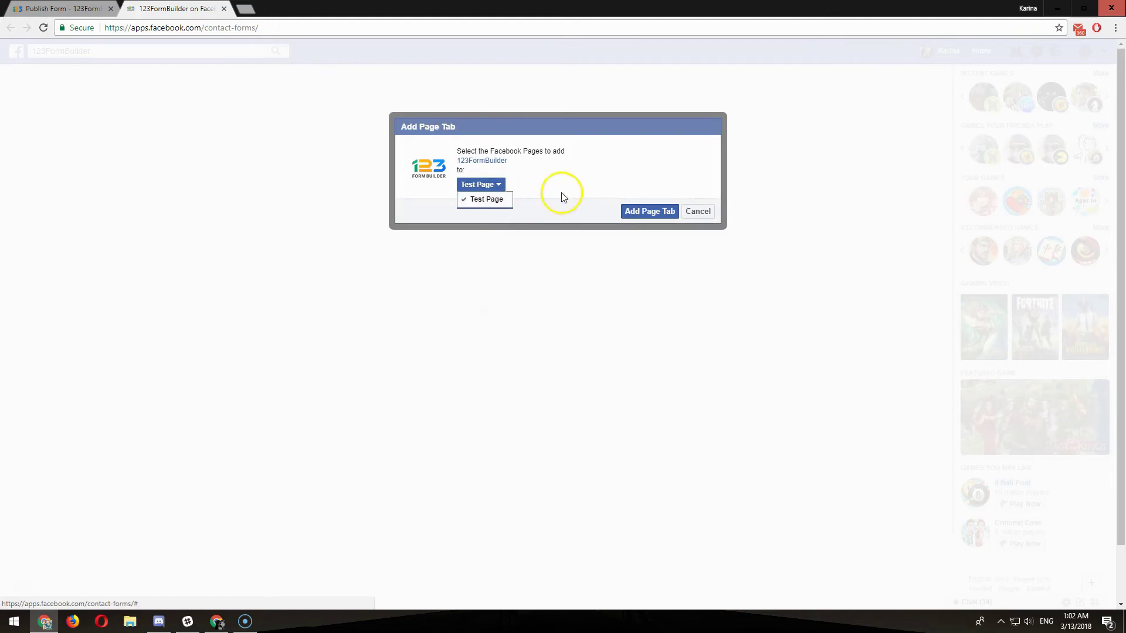
pyautogui.click(651, 214)
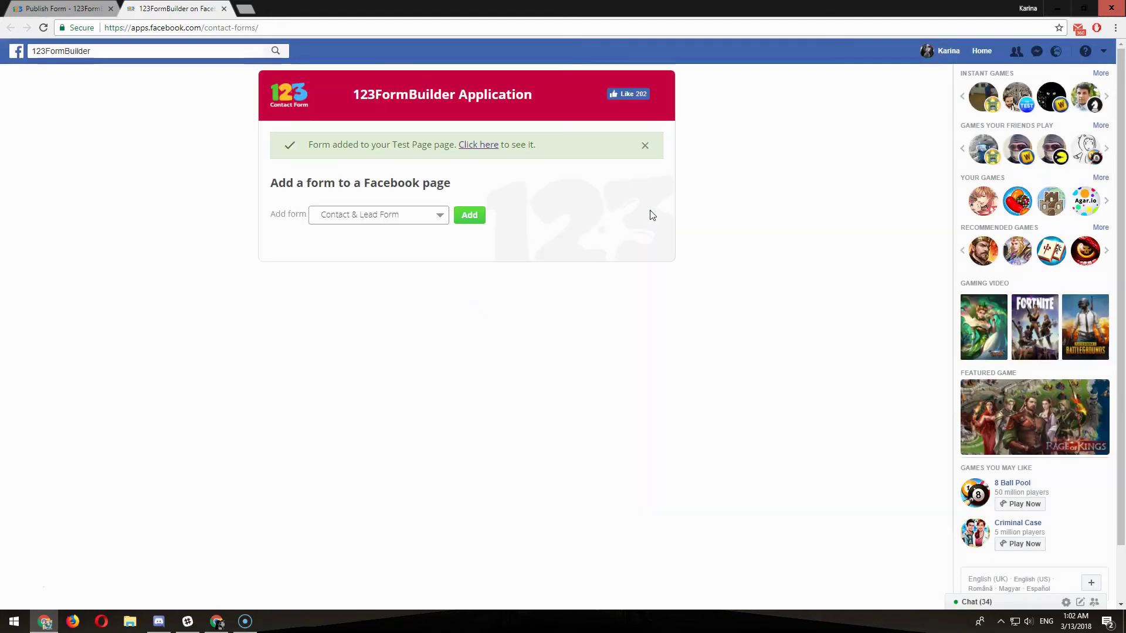
# Follow the success message link to view the form on Test Page
pyautogui.click(480, 145)
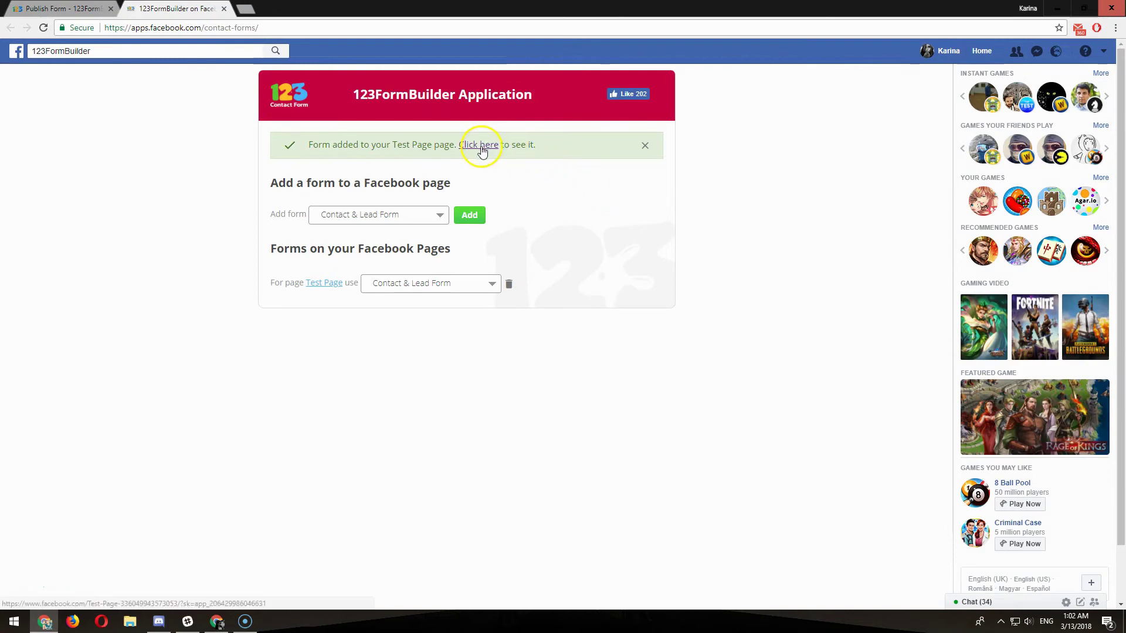